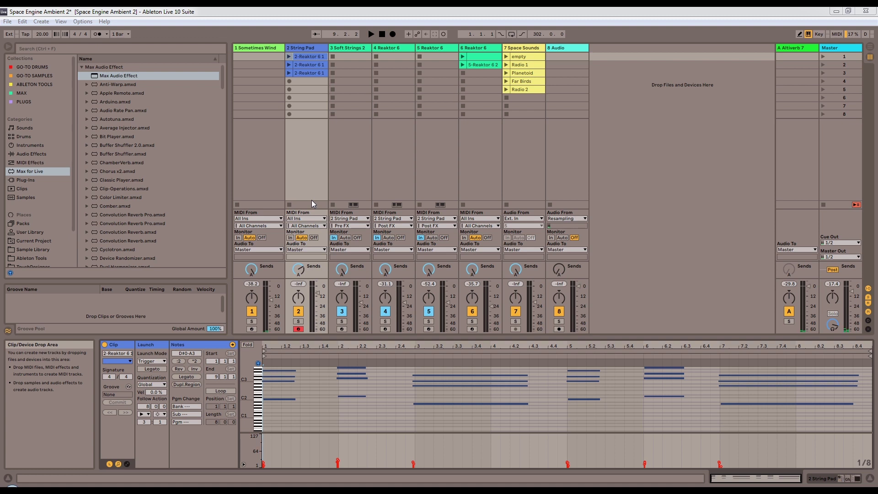
Step: Show the Sometimes Wind track's devices and open its Reaktor instrument window
double_click(270, 45)
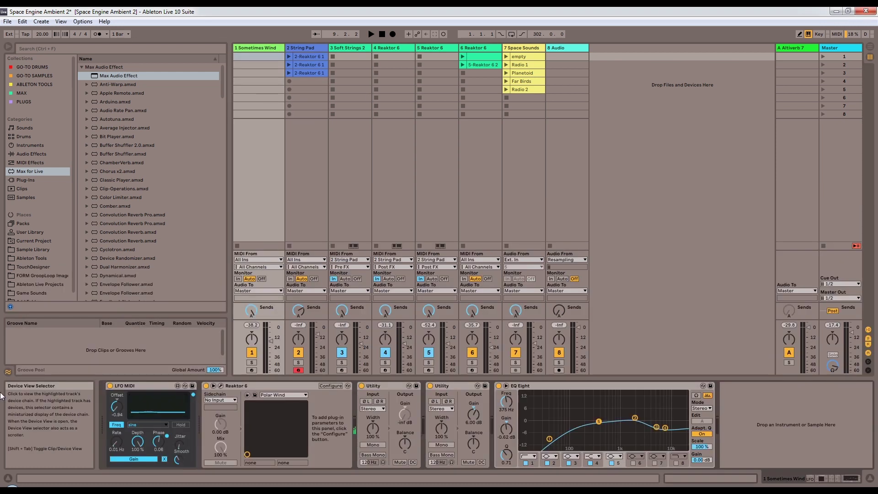
left_click(221, 385)
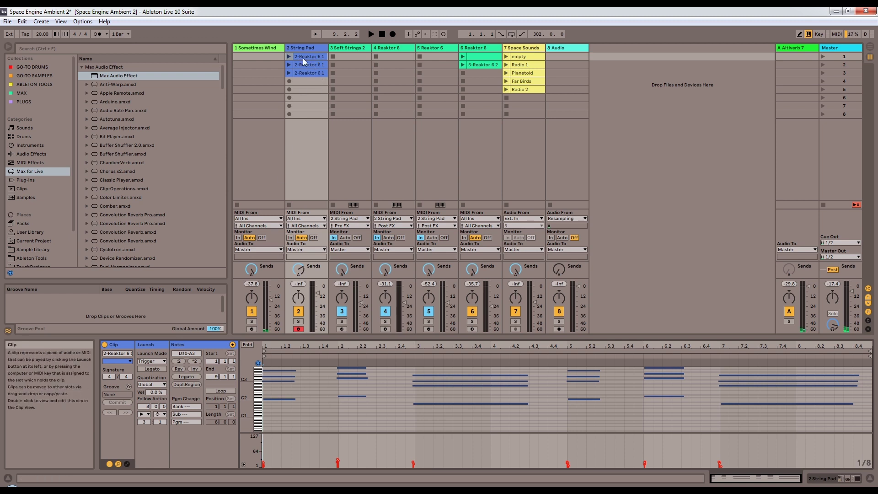
Step: Switch off the Track Activators of tracks 3, 4 and 5
left_click(342, 314)
left_click(385, 312)
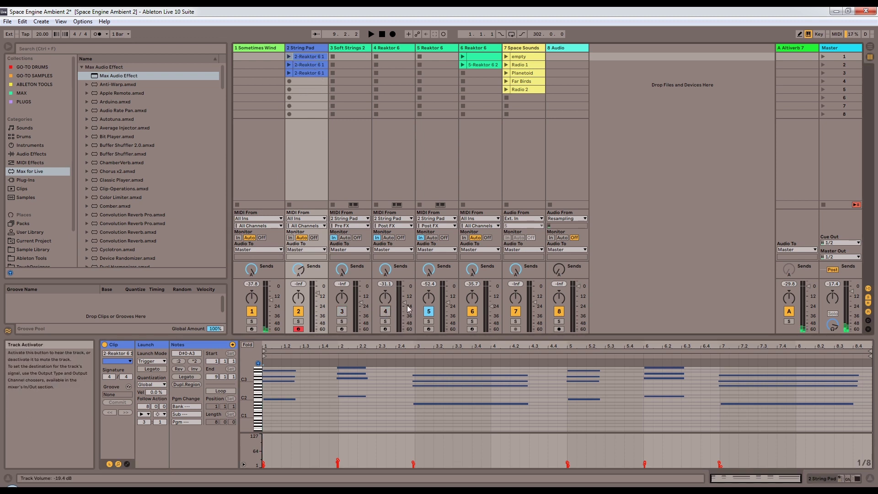
left_click(429, 313)
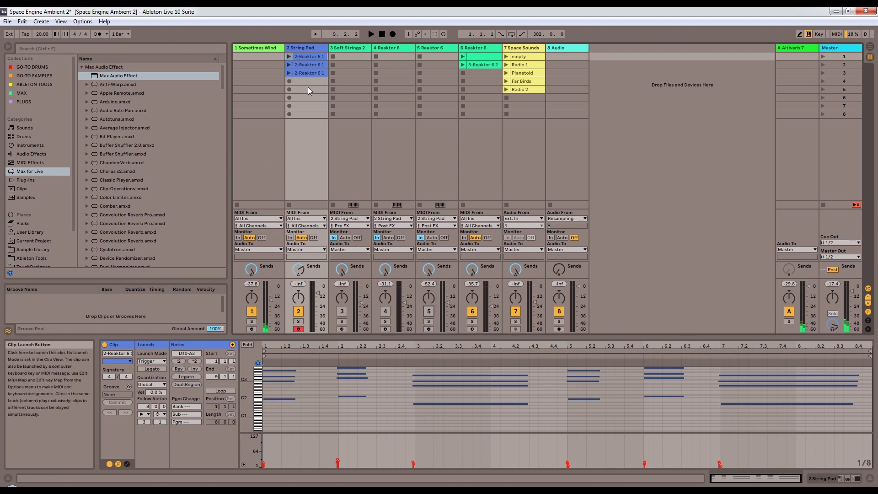
Step: View the second, third and first String Pad clips, then start the first one playing
left_click(319, 64)
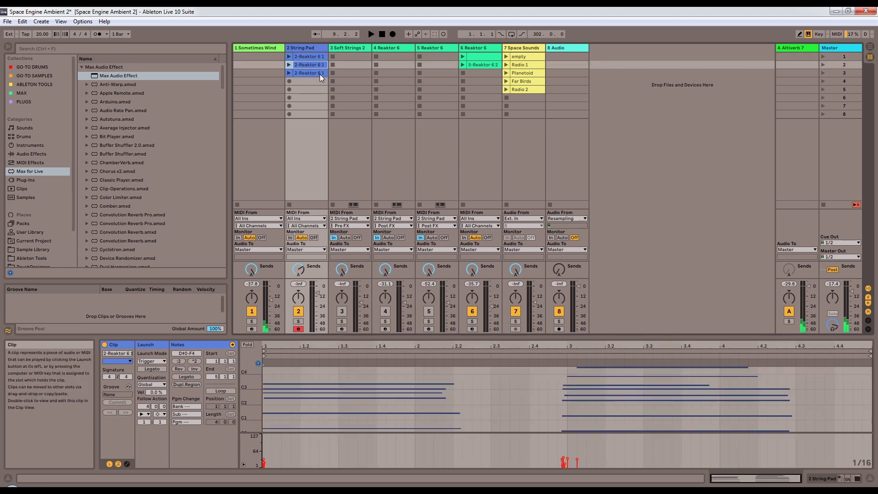
left_click(319, 74)
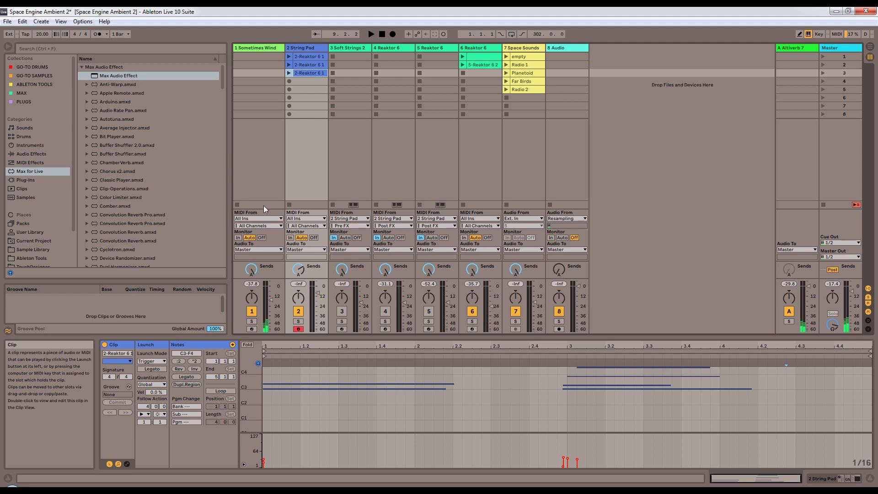
left_click(296, 56)
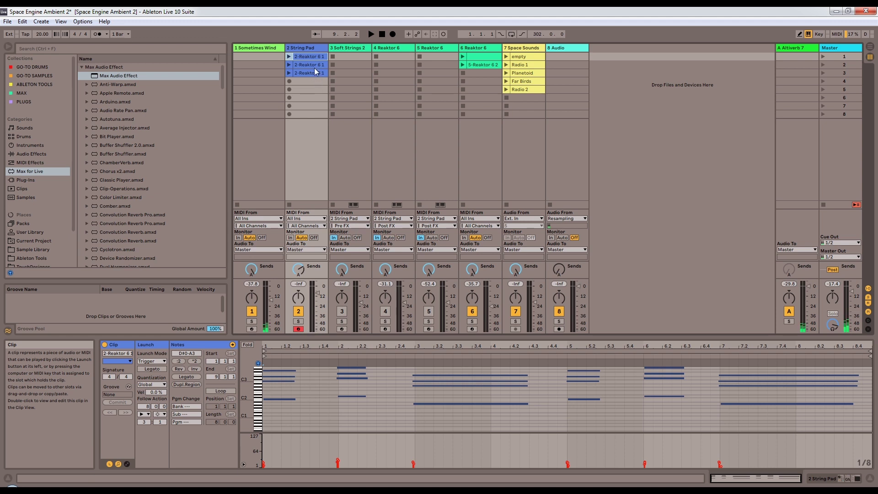
left_click(289, 57)
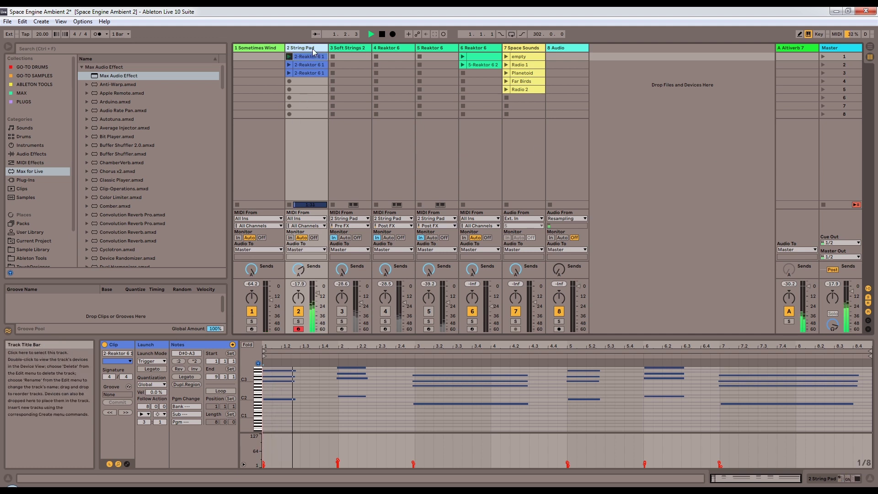
Step: Show the String Pad devices: Velocity, Note Probability at 80 % and Reaktor 6
left_click(737, 479)
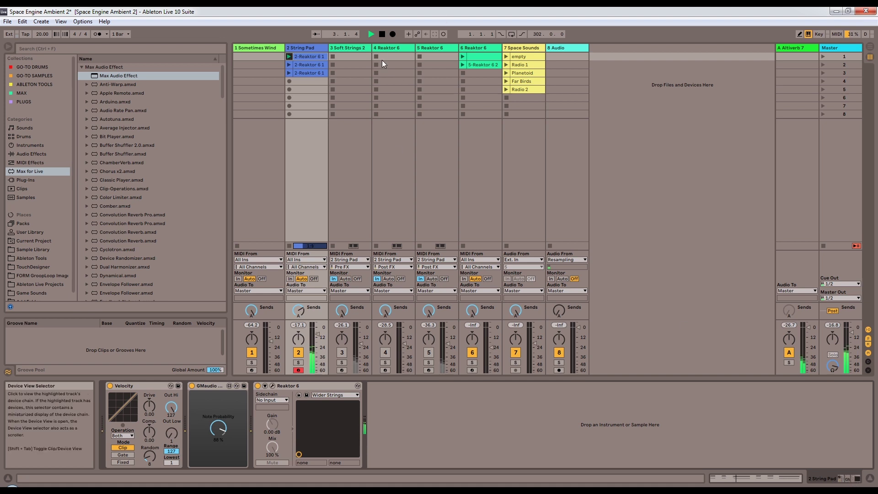
Step: Set the first String Pad clip's follow actions to Play Again (A) and Other (B)
key("shift+Tab")
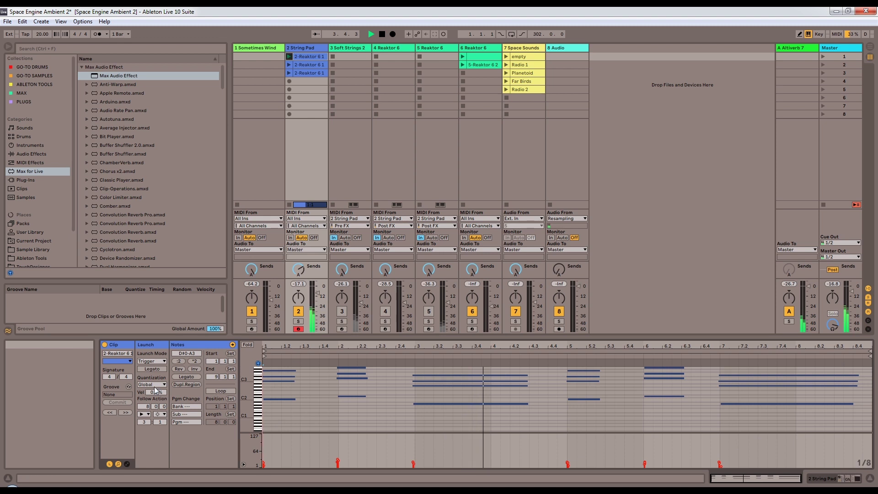
left_click(162, 414)
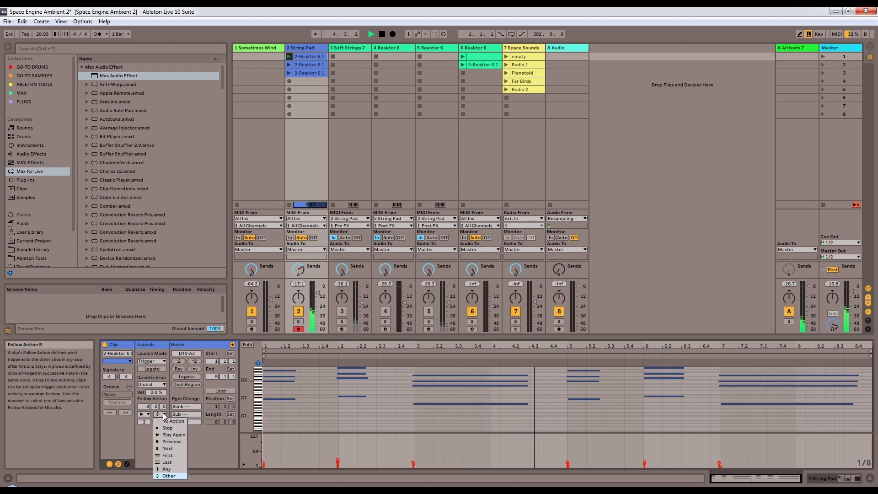
left_click(167, 476)
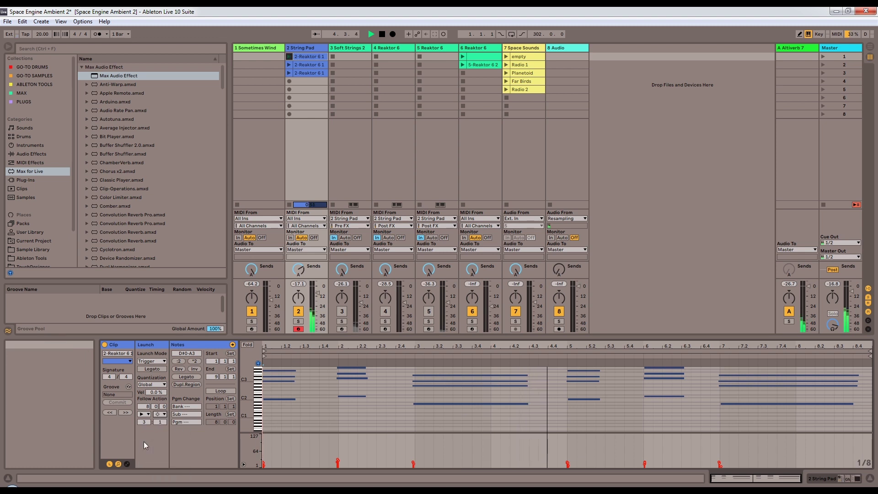
left_click(142, 414)
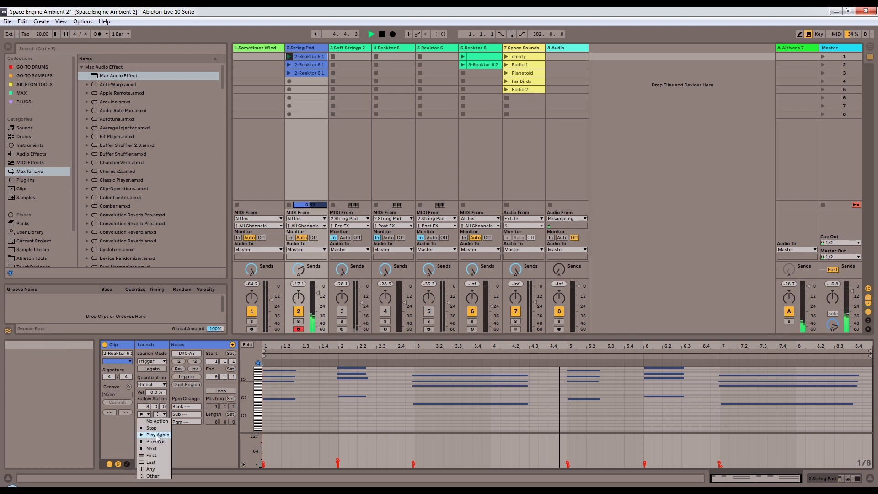
left_click(155, 434)
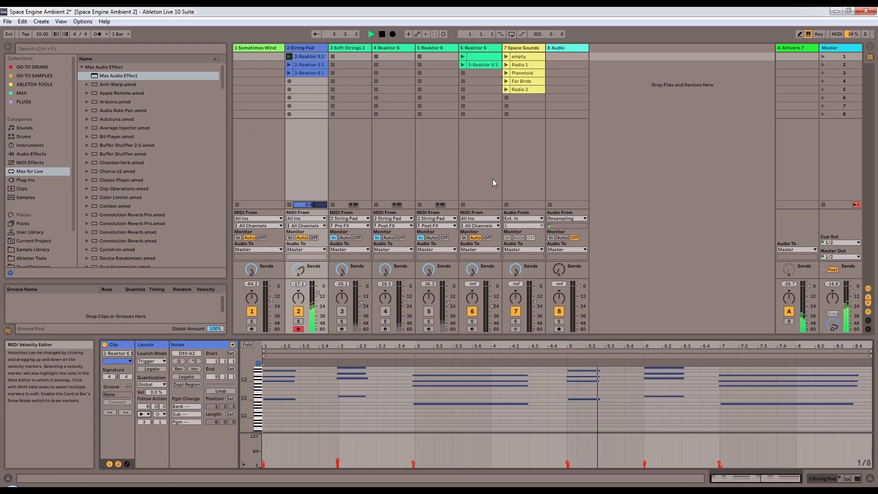
Step: Launch the second String Pad clip and look through the three String Pad clips
left_click(290, 65)
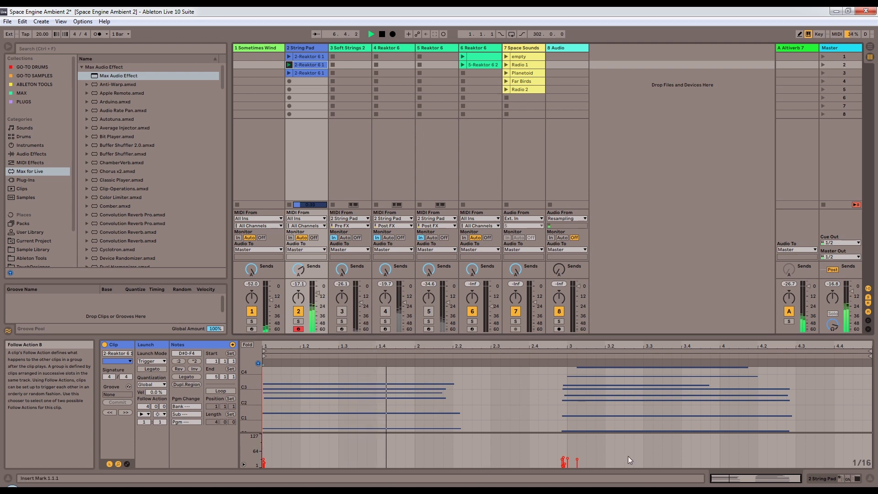
left_click(317, 55)
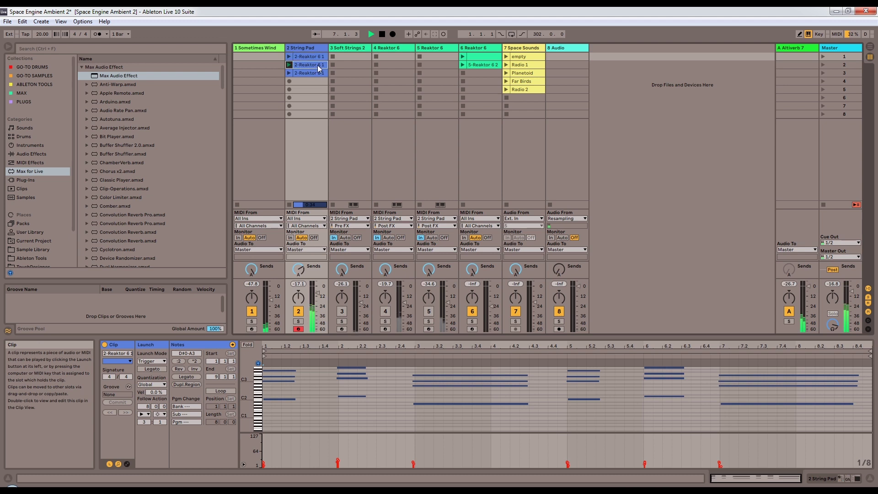
left_click(316, 65)
right_click(314, 67)
key("Escape")
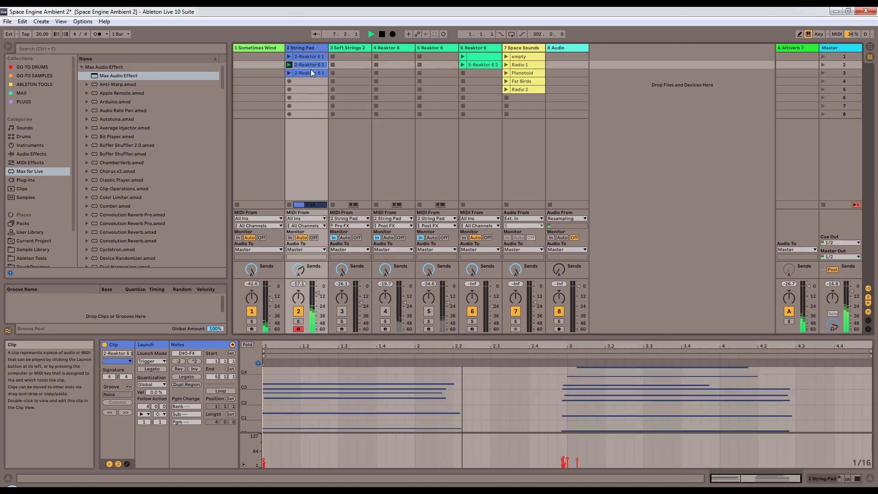
left_click(310, 72)
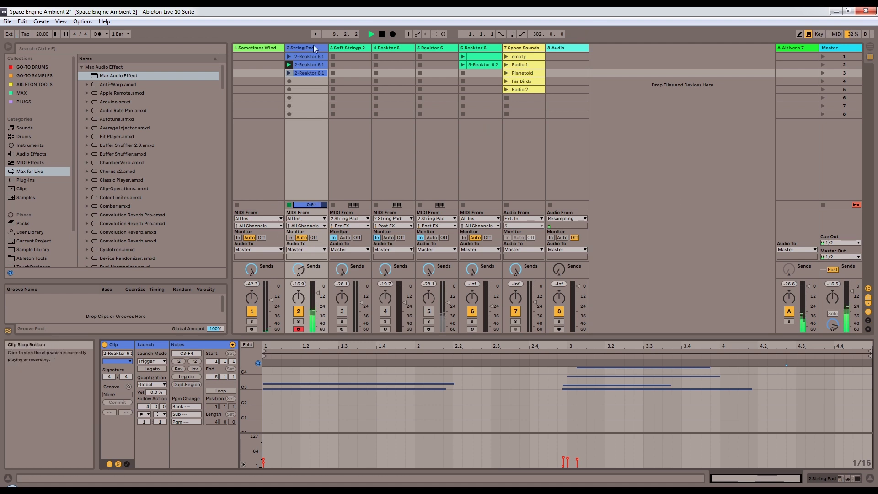
Step: Select Soft Strings 2 and confirm it takes MIDI from String Pad at Pre FX
left_click(307, 65)
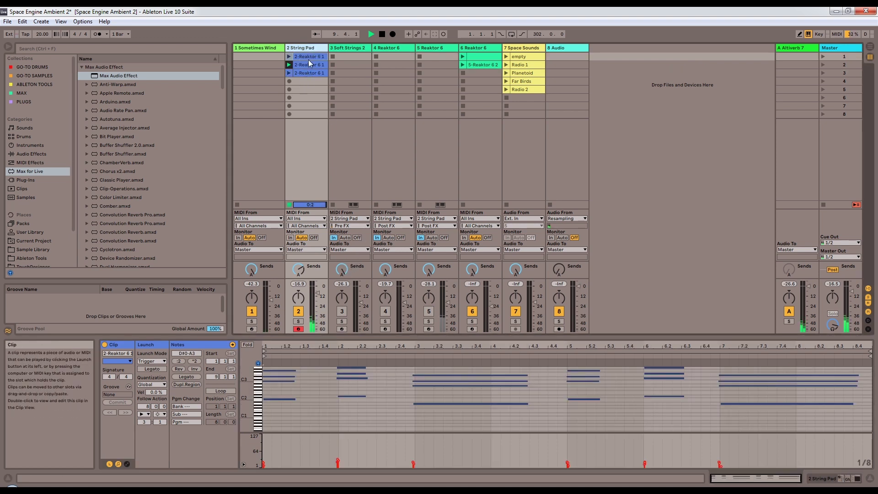
left_click(342, 48)
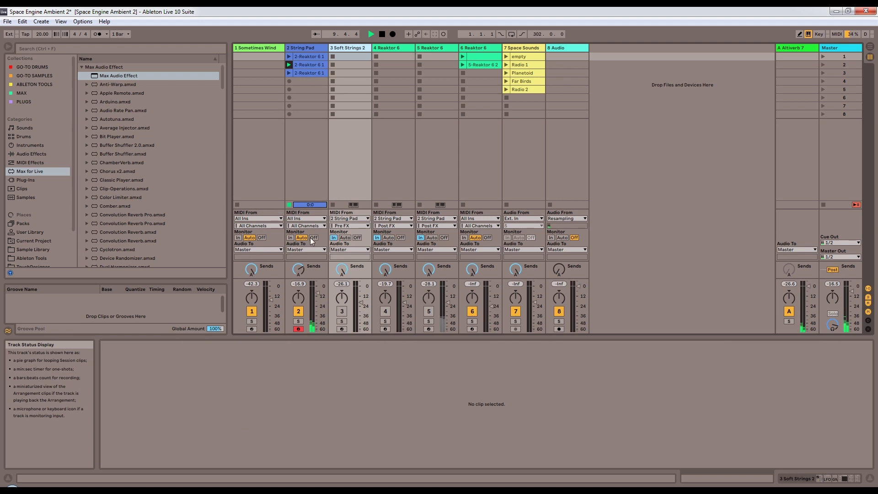
left_click(341, 225)
left_click(352, 222)
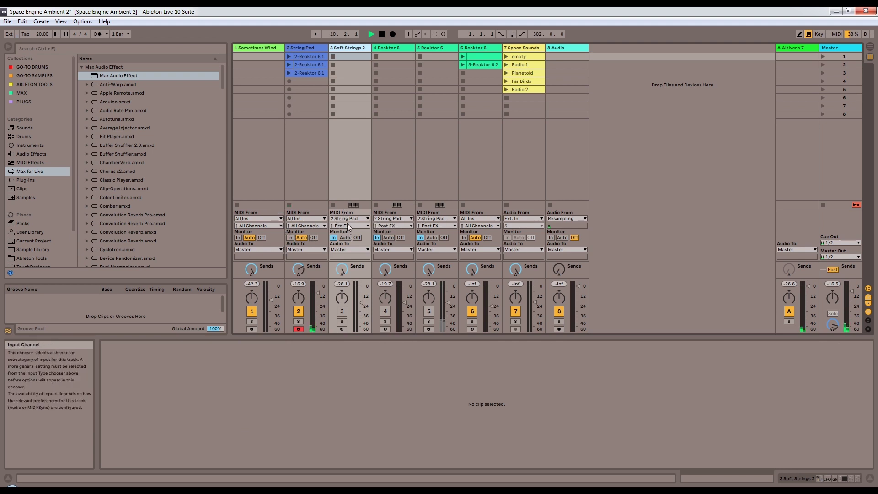
Step: Compare device chains of Soft Strings 2 and tracks 4, 5 and 3, ending on track 5
left_click(844, 479)
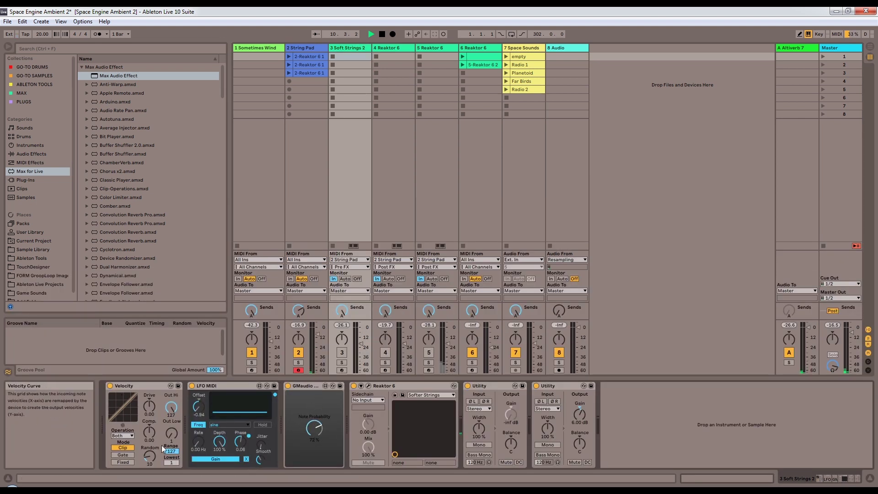
left_click(396, 46)
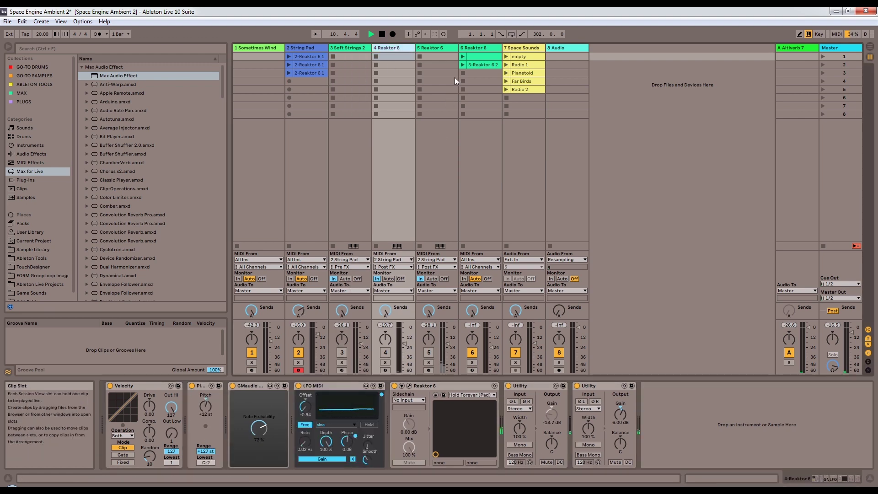
left_click(439, 46)
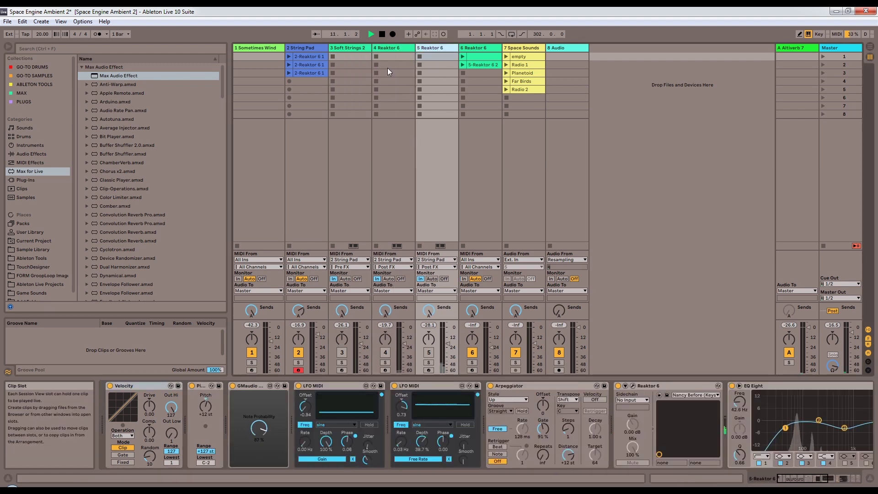
left_click(355, 48)
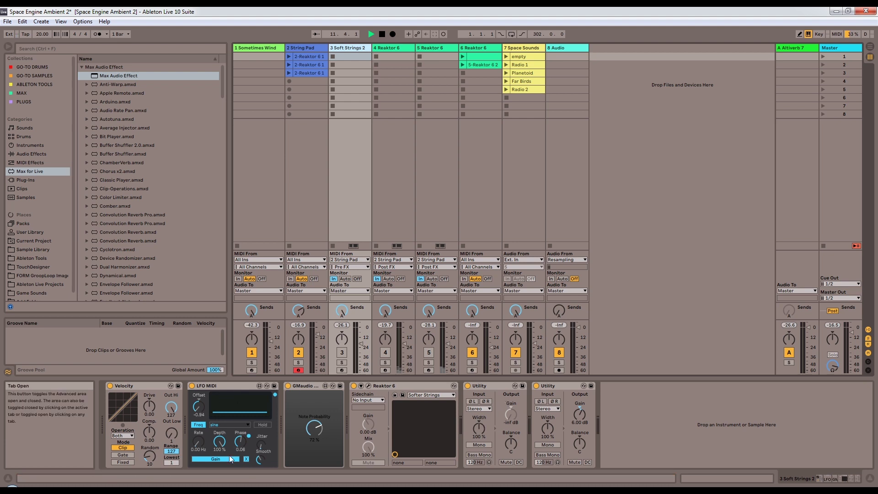
left_click(376, 46)
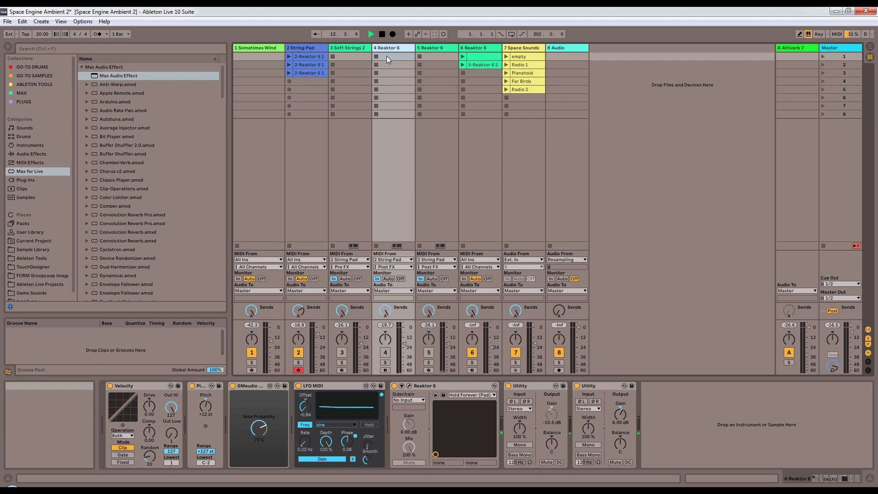
left_click(443, 48)
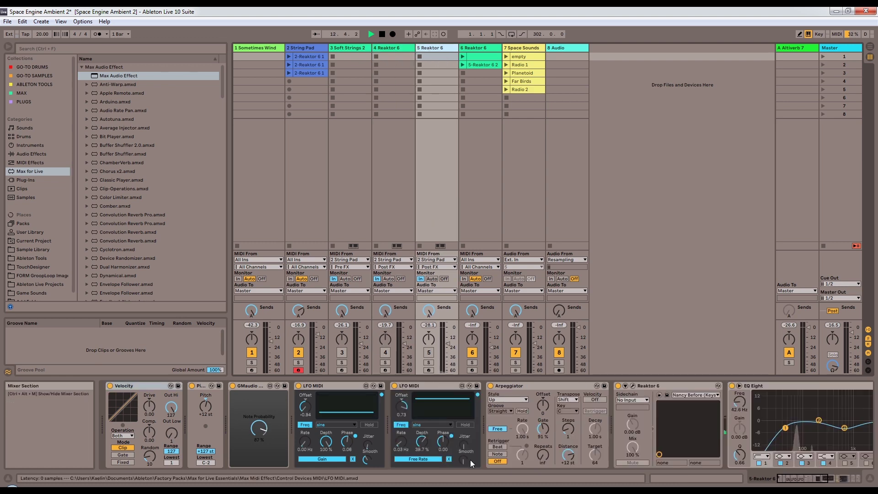
Step: Switch off track 5's first LFO MIDI and launch the first String Pad clip
left_click(807, 479)
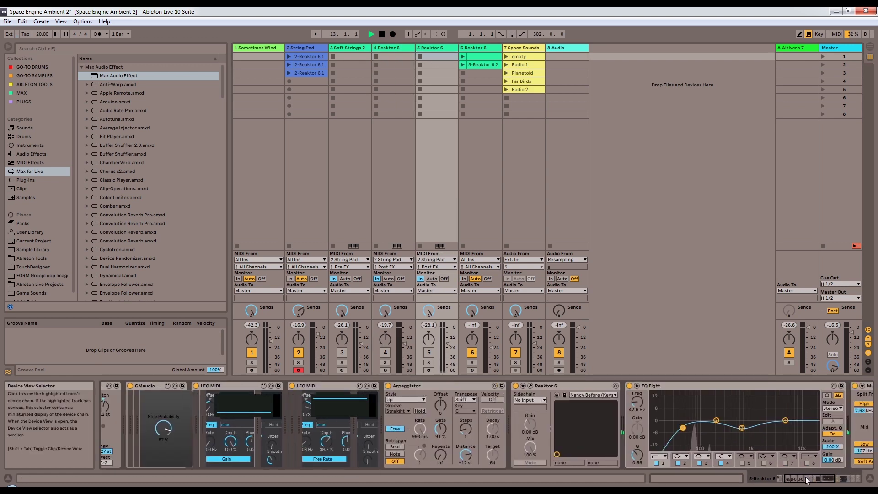
left_click_drag(807, 479, 800, 479)
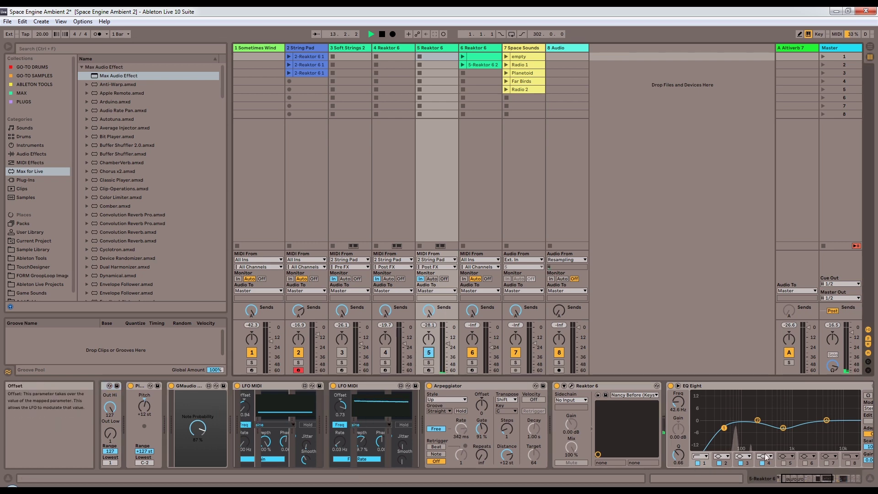
left_click_drag(801, 476, 712, 446)
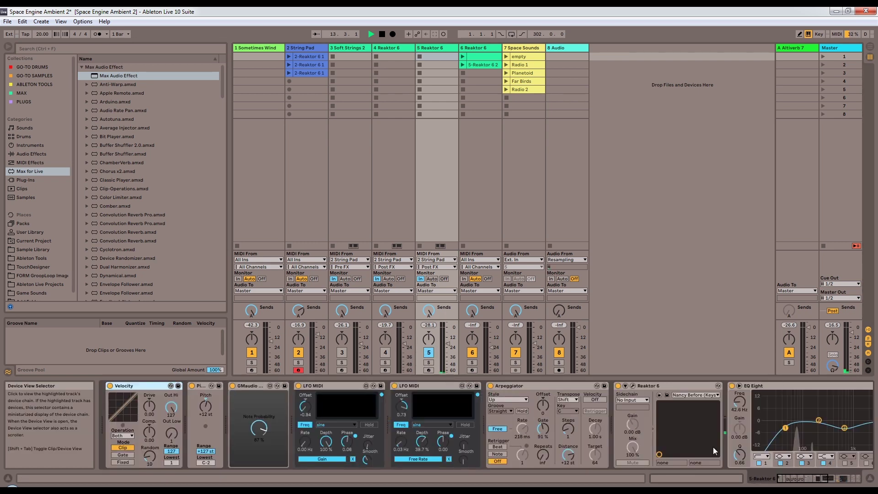
left_click(298, 386)
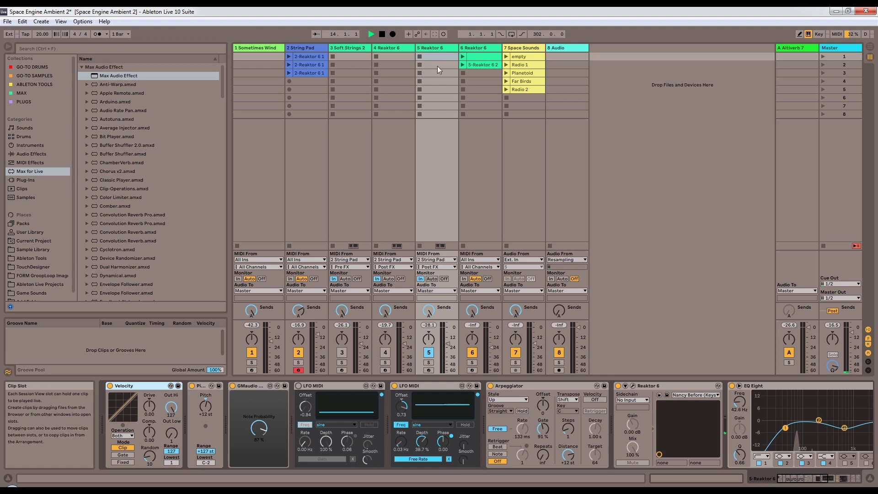
left_click(288, 57)
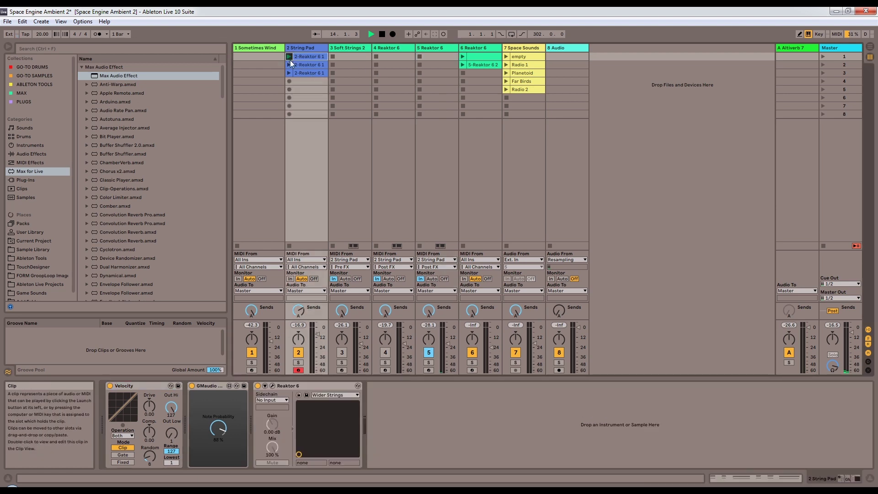
Step: Inspect the LFO-driven Free-rate Arpeggiator, reactivate tracks 3 and 4, and re-enable the first LFO
left_click(432, 48)
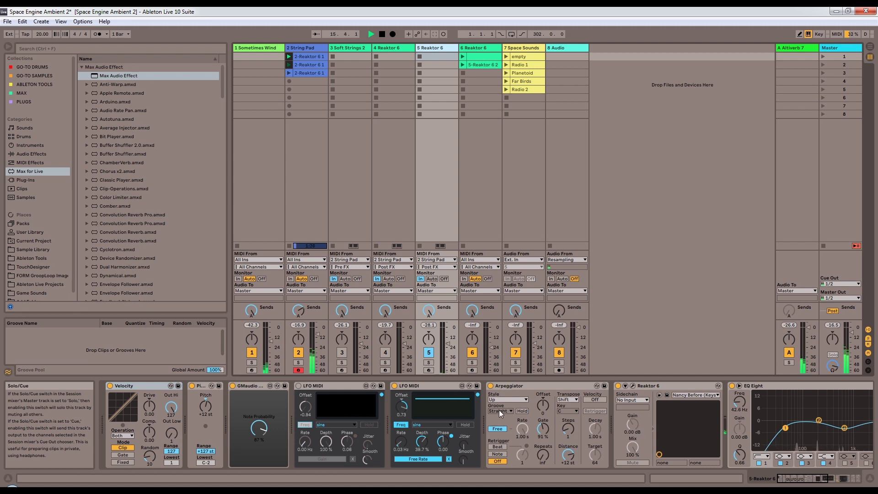
left_click(522, 432)
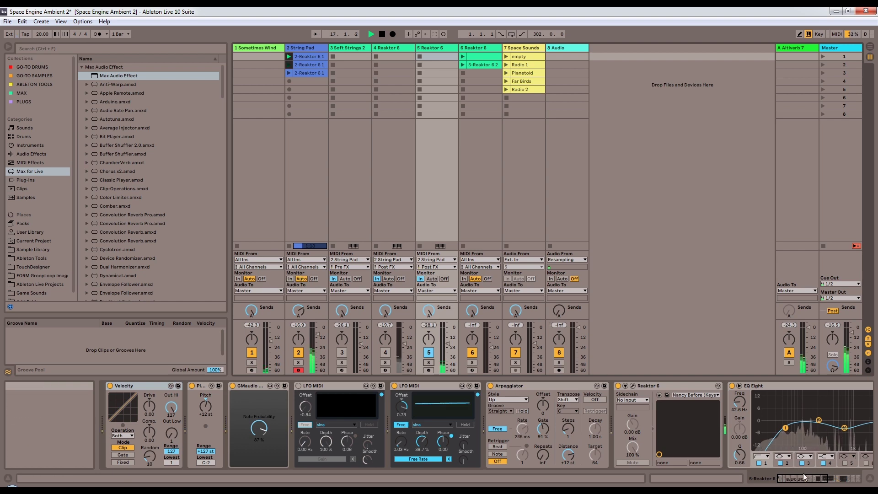
mouse_move(802, 477)
left_mouse_down()
mouse_move(834, 469)
mouse_move(805, 474)
left_mouse_up()
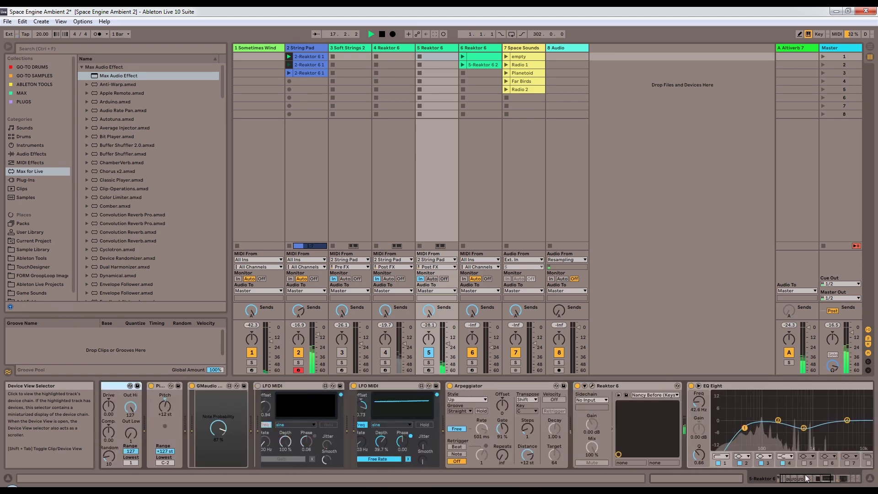
left_click(384, 352)
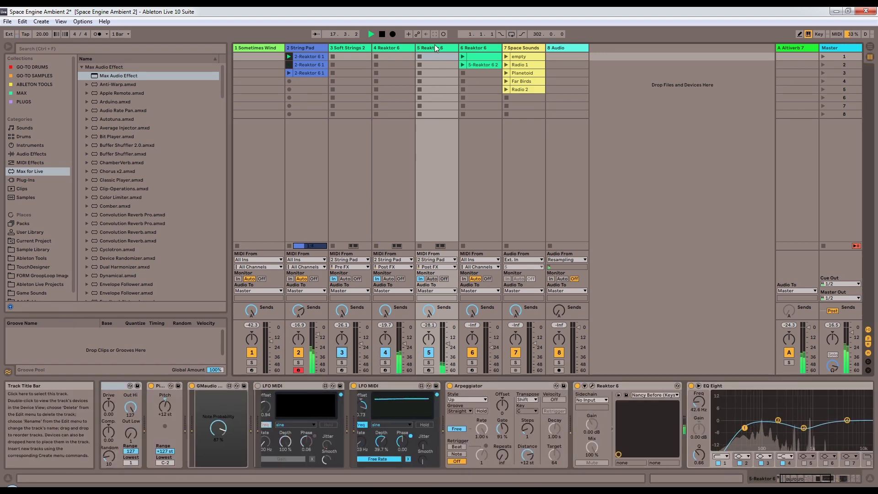
left_click_drag(805, 479, 798, 478)
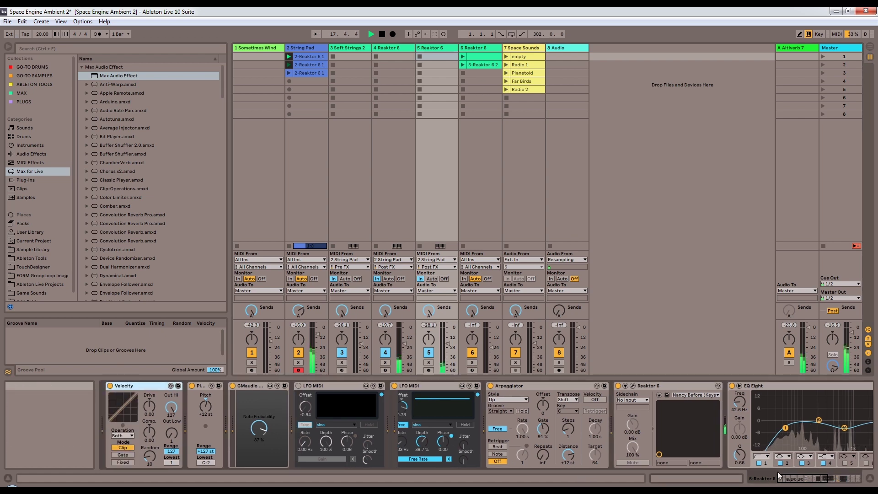
mouse_move(779, 477)
left_mouse_down()
mouse_move(805, 477)
mouse_move(779, 477)
left_mouse_up()
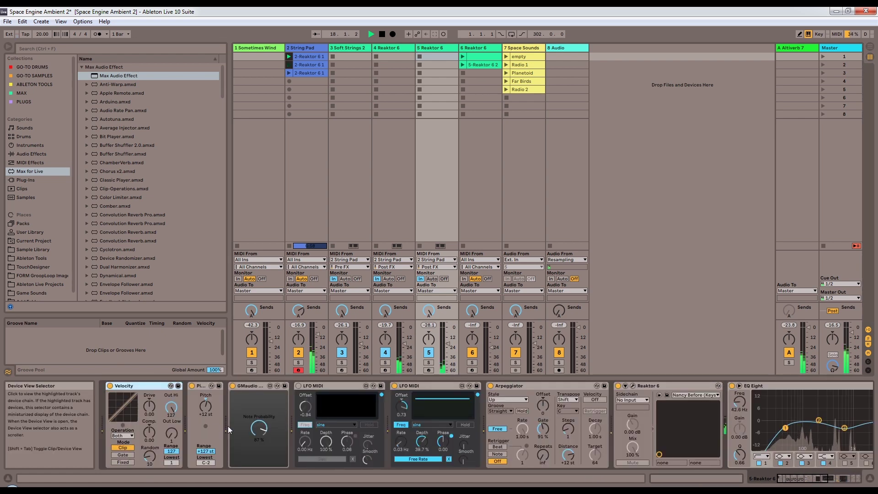
left_click(298, 386)
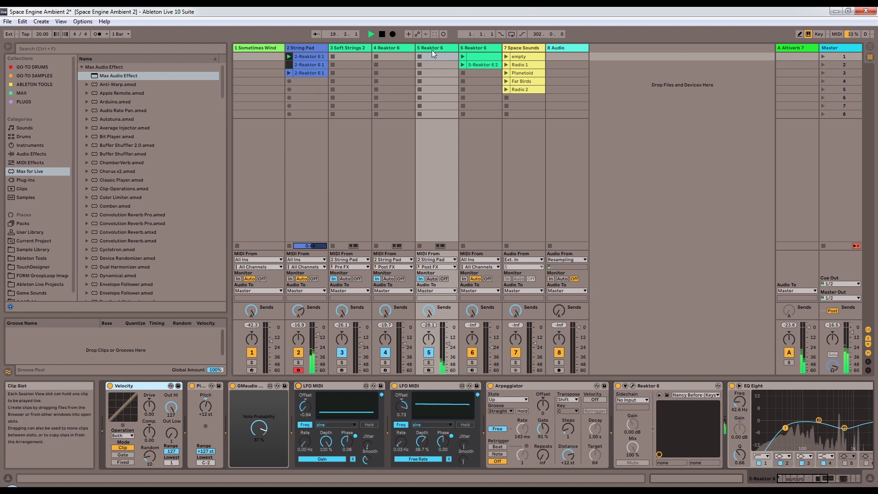
Step: Open track 6's clips, launch 5-Reaktor 6 2, and select its two held notes
left_click(484, 56)
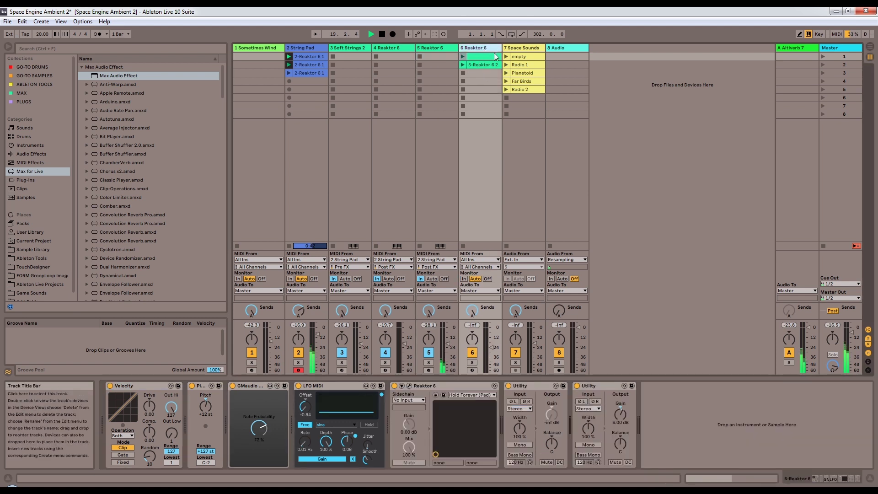
double_click(476, 56)
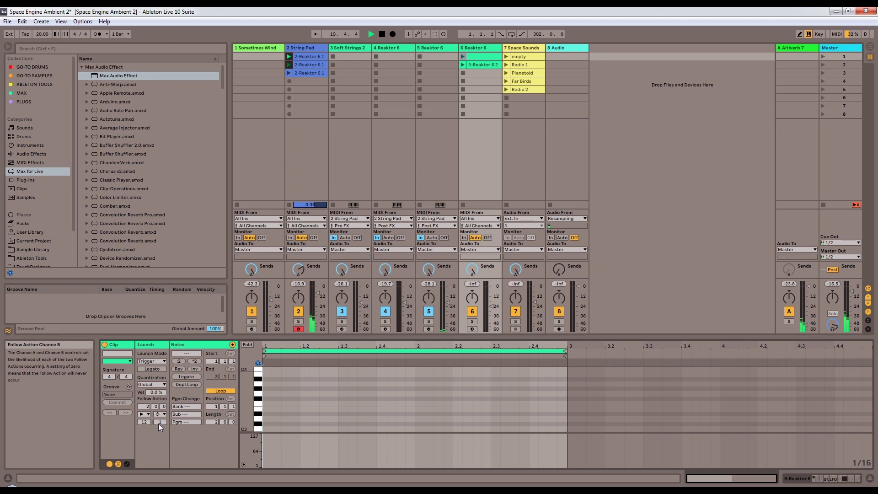
left_click(485, 65)
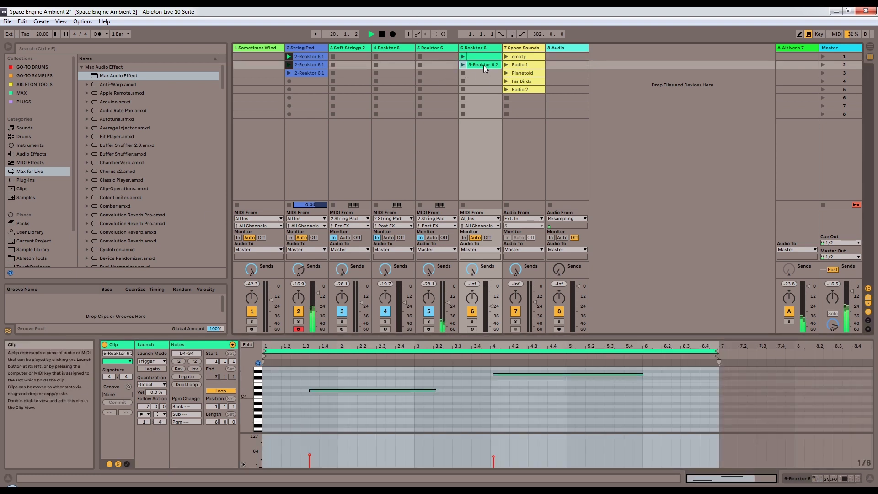
left_click(463, 65)
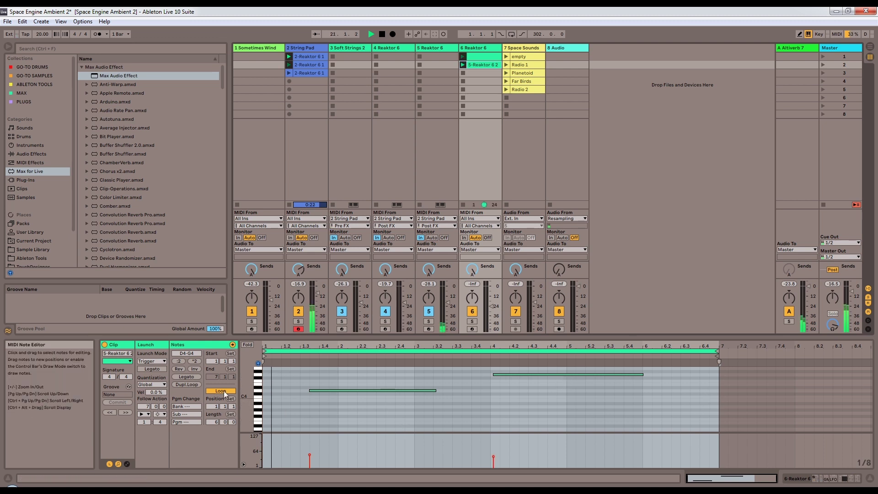
right_click(438, 405)
key("Escape")
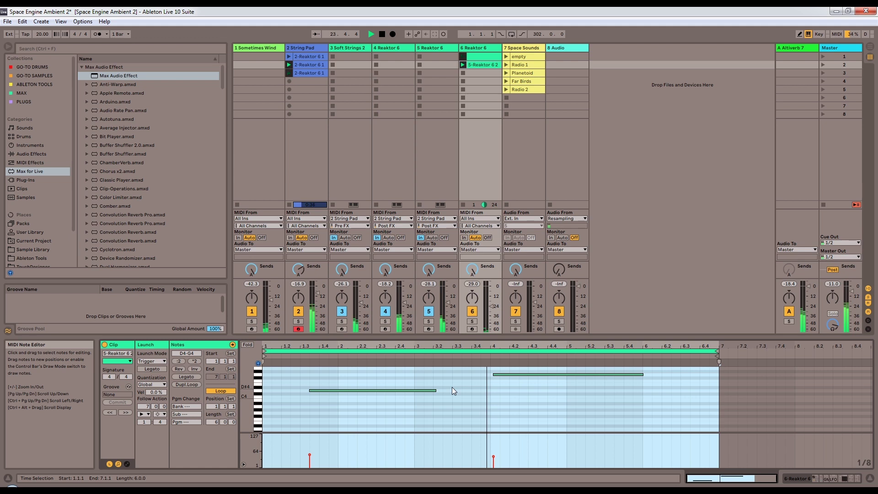
Step: Launch the Radio 1 clip on track 7 Space Sounds and view its waveform
left_click(528, 46)
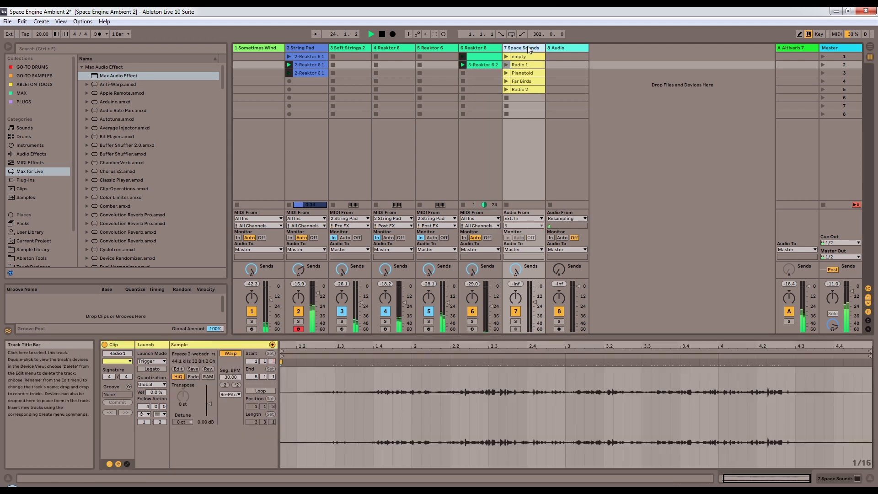
left_click(528, 56)
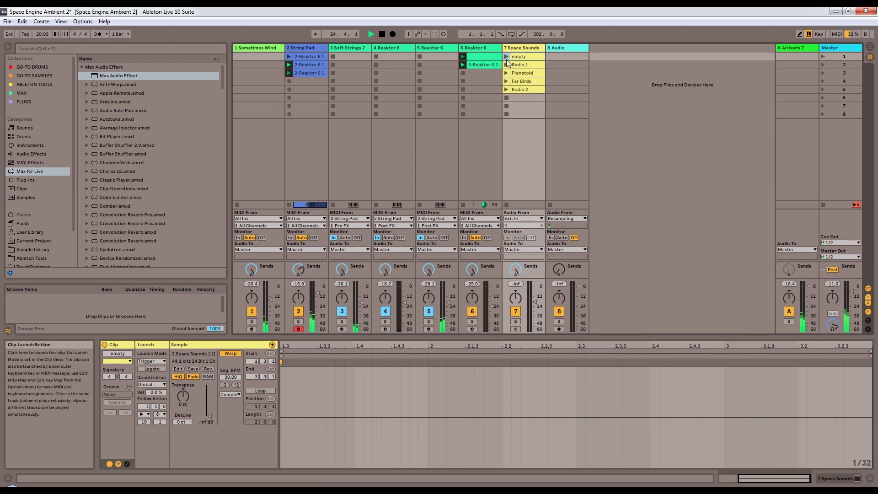
left_click(508, 65)
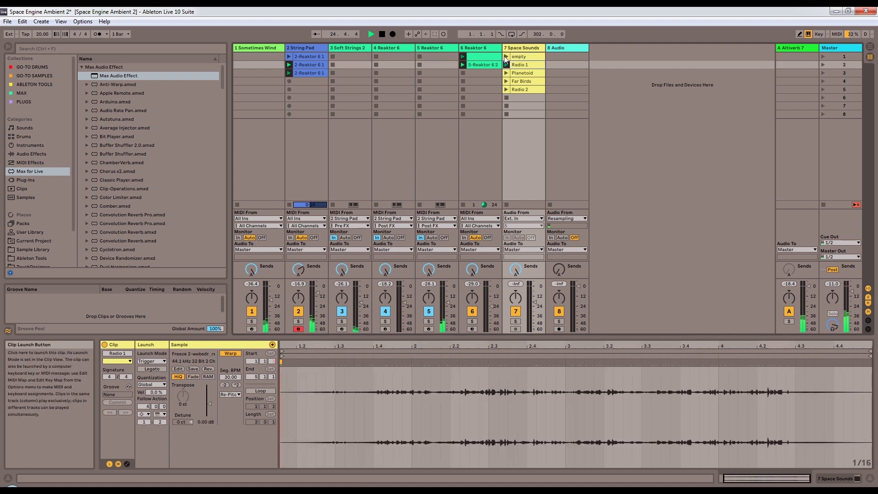
left_click(506, 56)
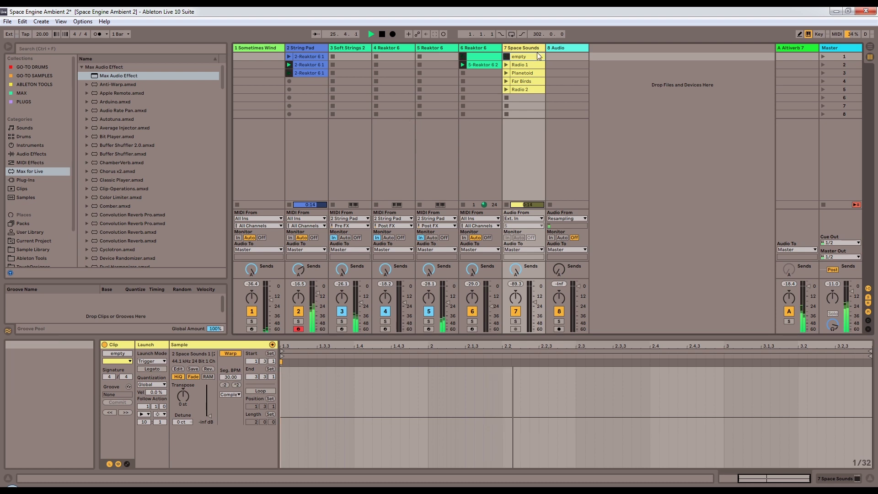
left_click(522, 65)
left_click(507, 66)
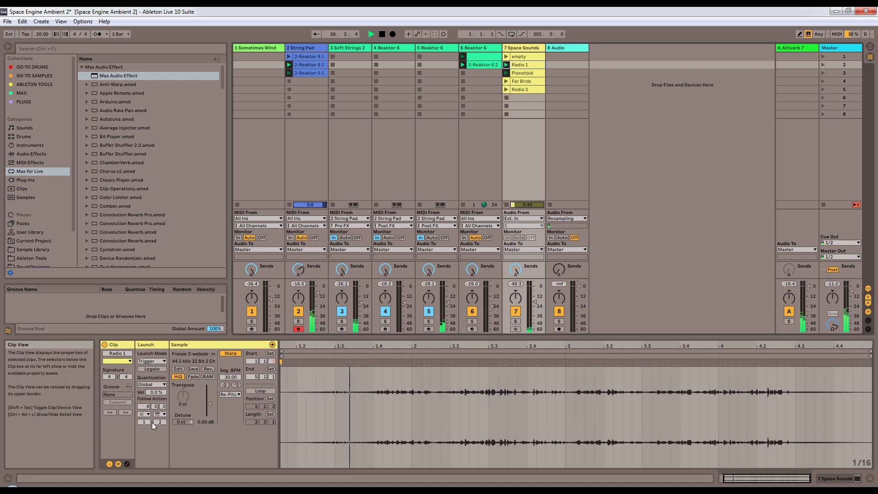
Step: Check Radio 1's Follow Action A and B choices, leaving them unchanged
left_click(161, 415)
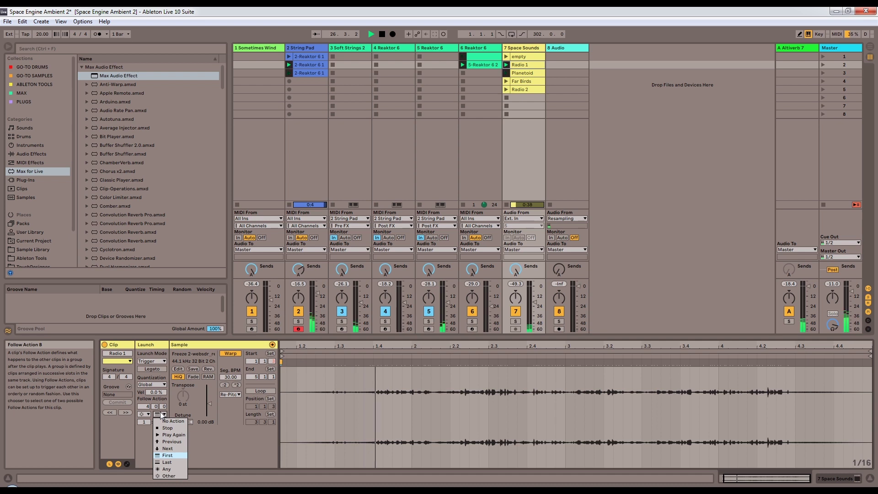
left_click(167, 455)
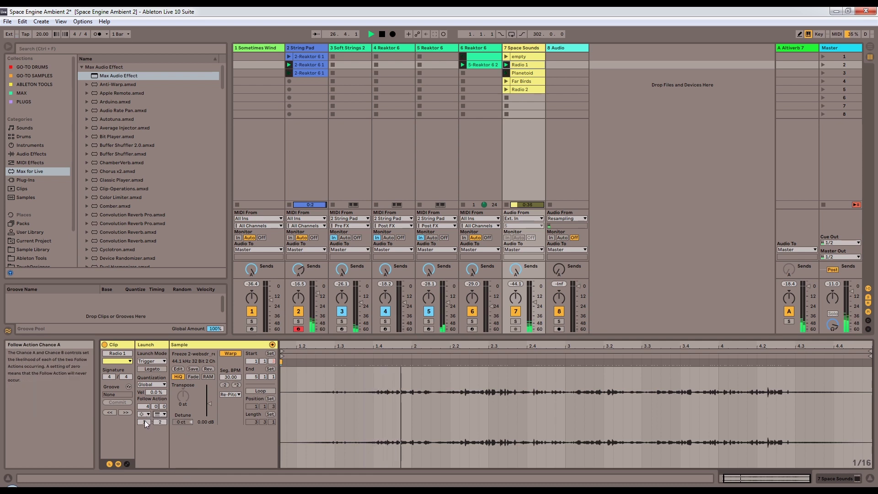
left_click(143, 414)
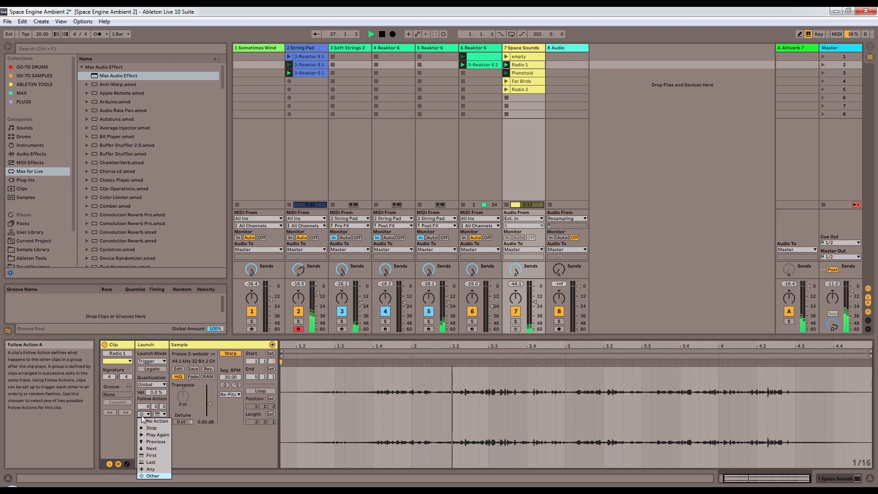
left_click(143, 414)
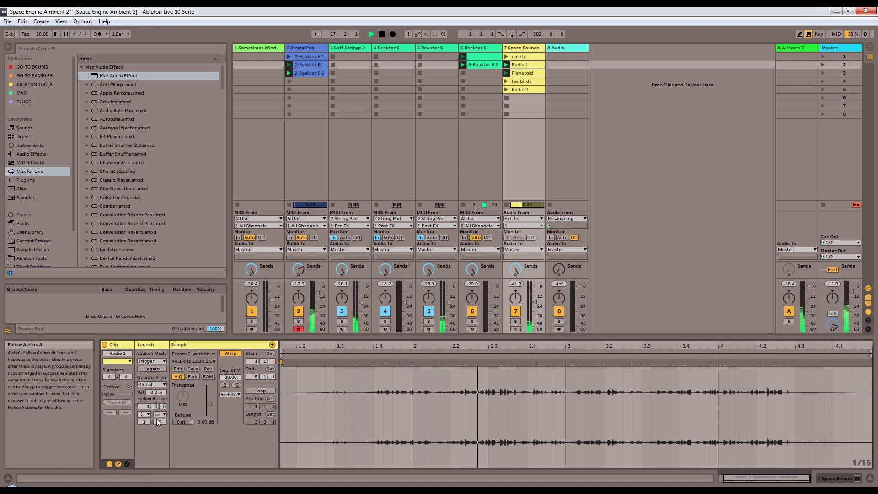
left_click(161, 414)
left_click(164, 416)
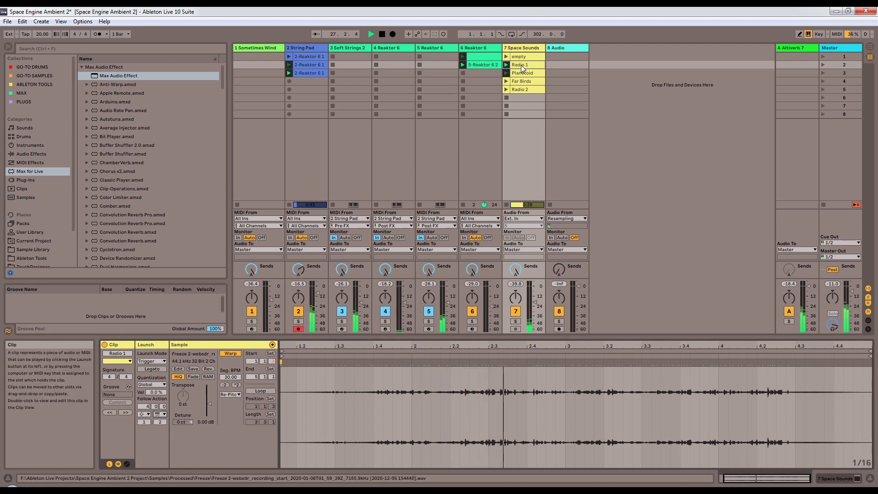
Step: Inspect the Planetoid, Far Birds and Radio 2 clips, reselect Radio 1, and solo Space Sounds
left_click(526, 71)
left_click(525, 81)
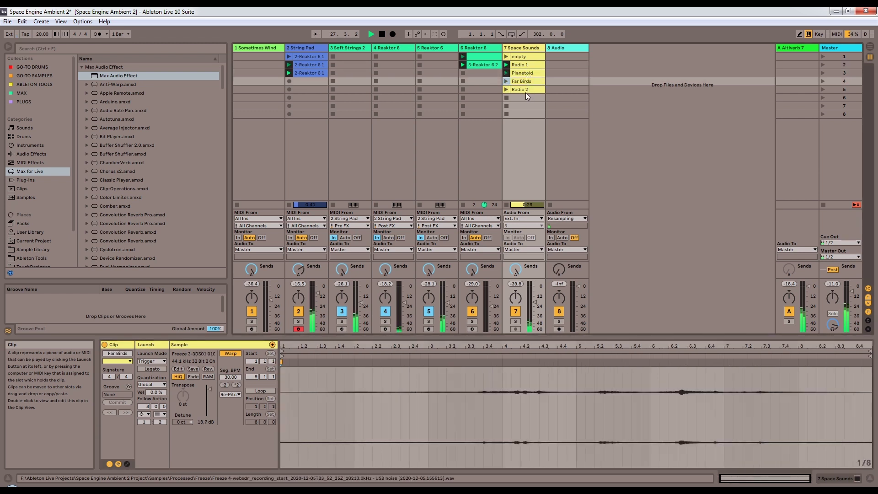
left_click(531, 89)
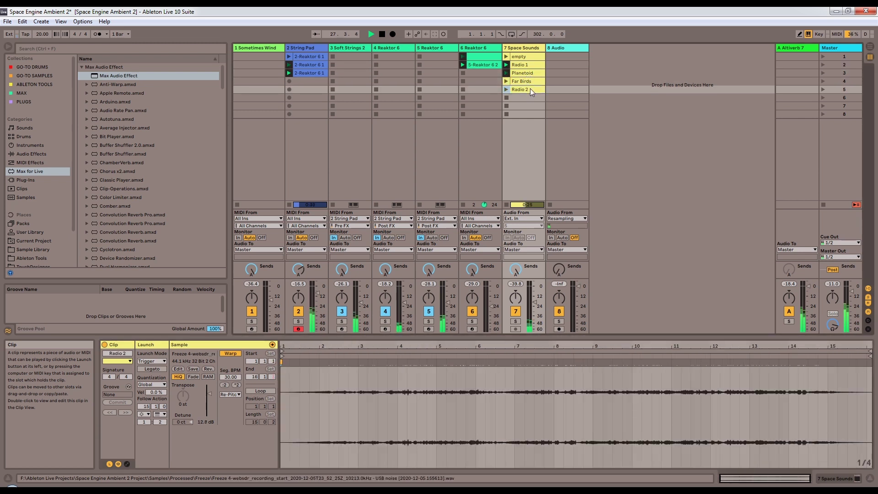
left_click(532, 65)
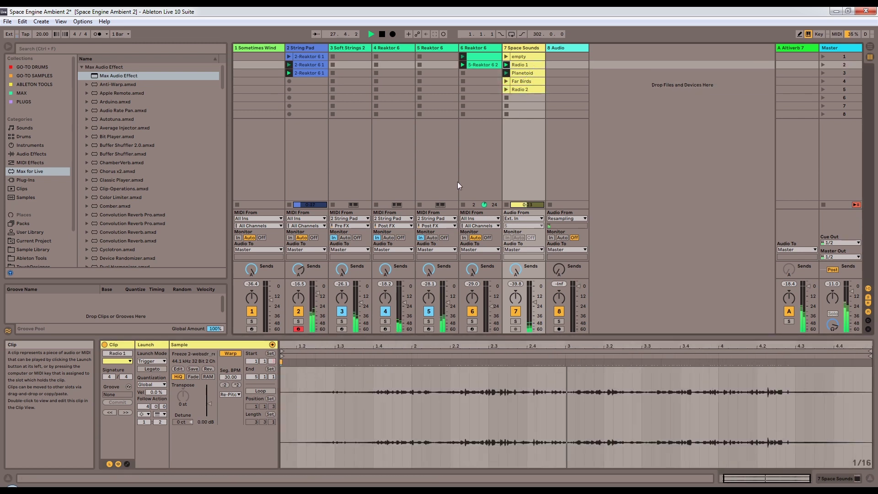
left_click(515, 322)
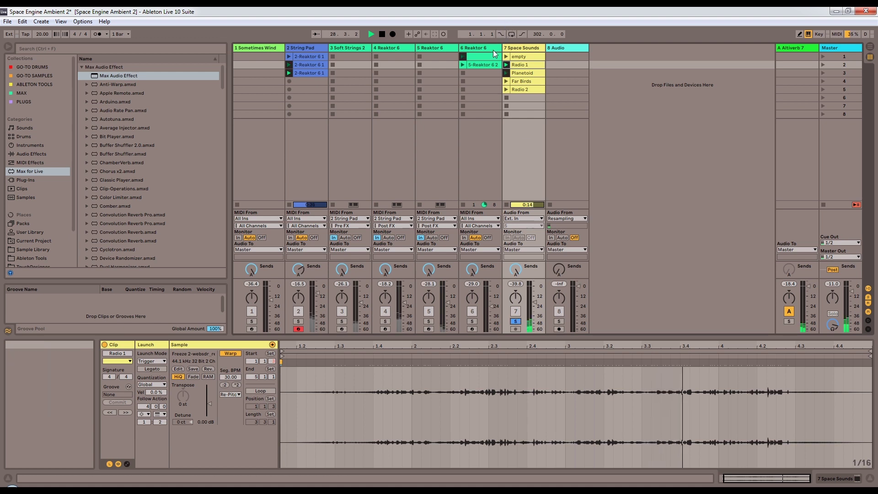
Step: Launch Planetoid and check return A's Altiverb 7 with the Biggest Spring Reverb impulse response
left_click(506, 72)
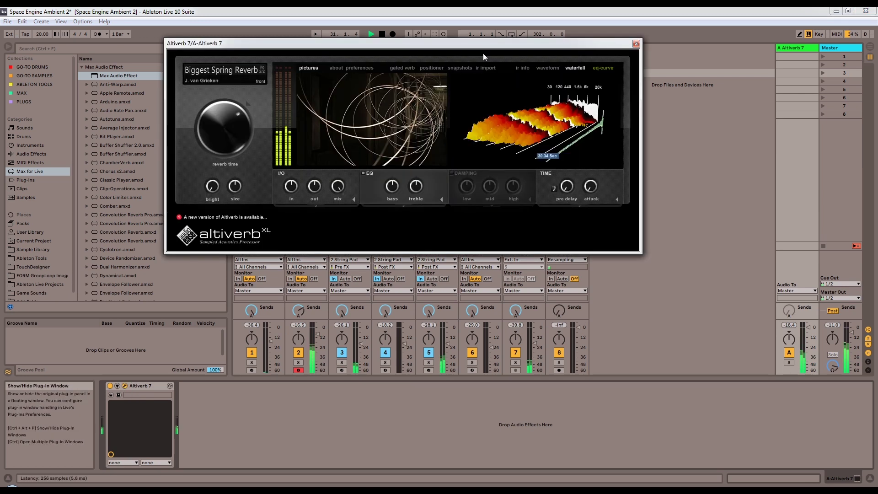
left_click(636, 43)
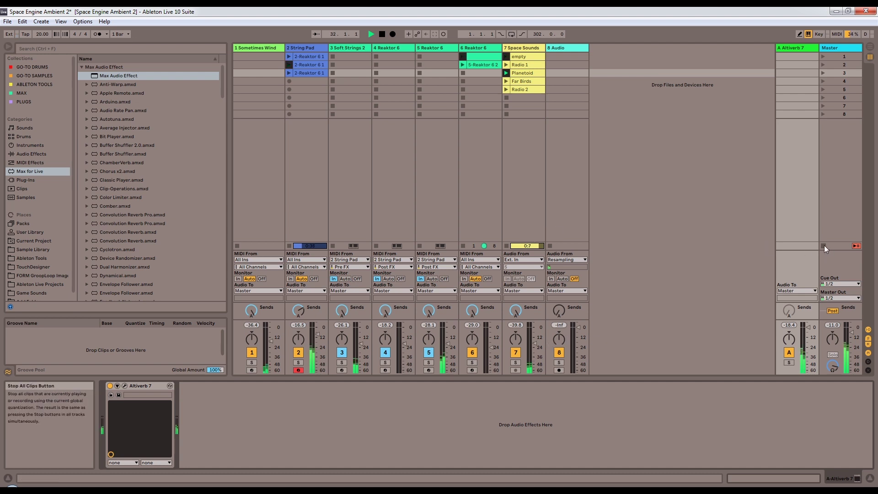
Step: View the Sometimes Wind and Master device chains, then select String Pad's first clip
left_click(243, 47)
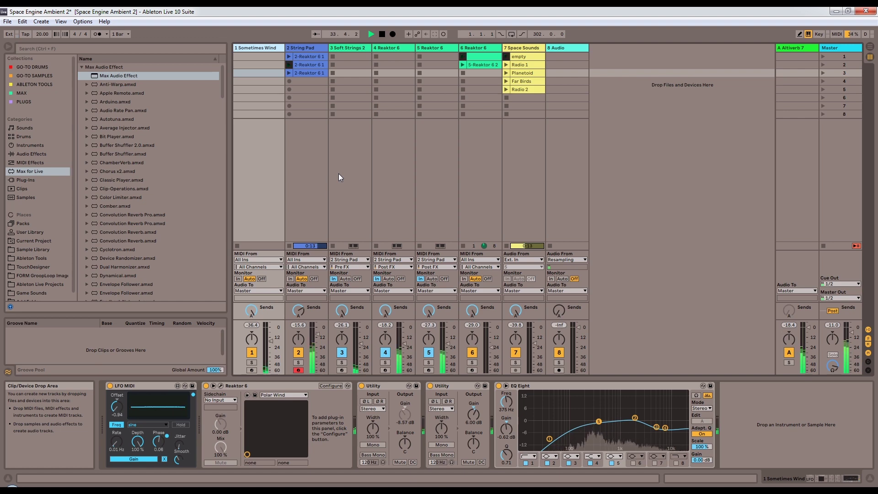
left_click(632, 82)
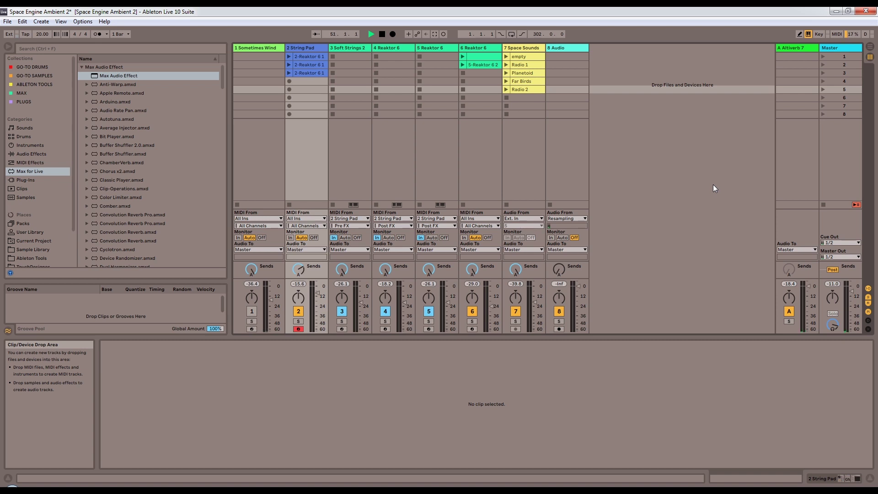
left_click(310, 59)
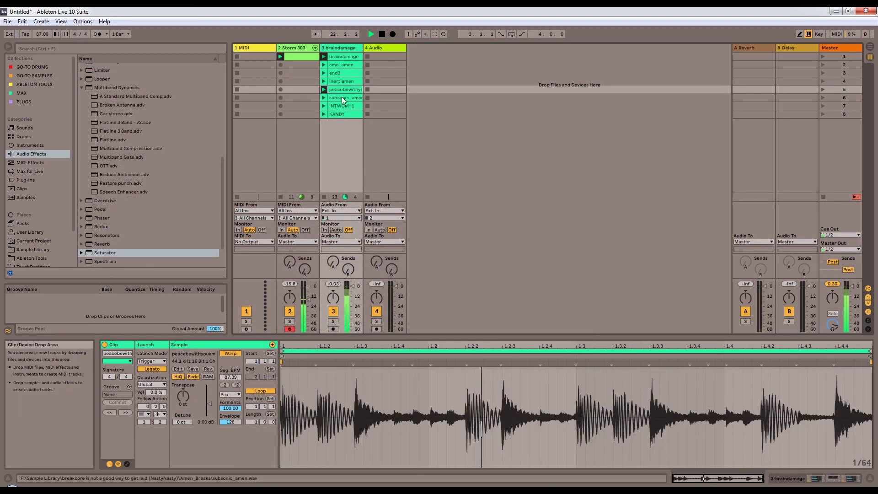
Step: Audition the end3, peacebewithyouamen and braindamage break clips on the braindamage track
left_click(345, 75)
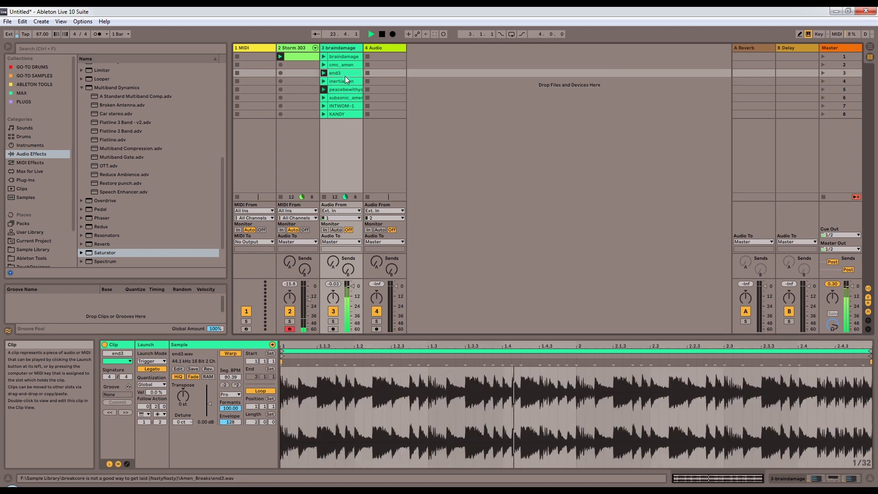
left_click(345, 92)
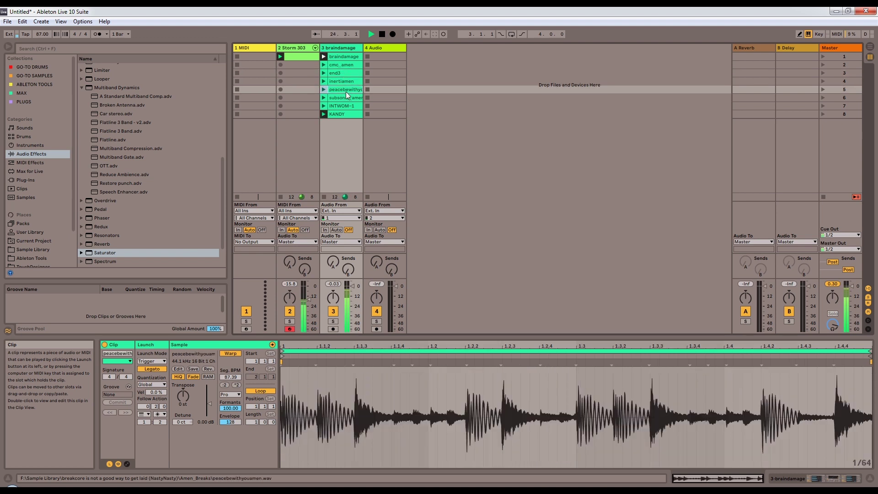
left_click(344, 57)
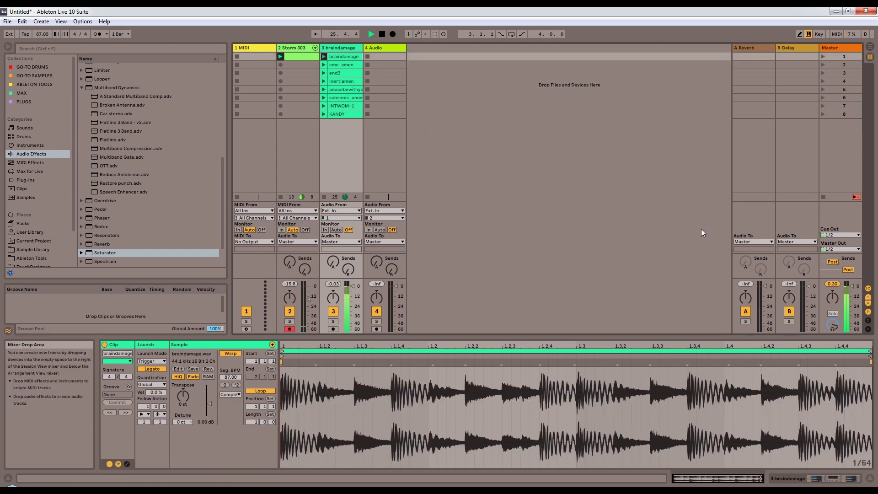